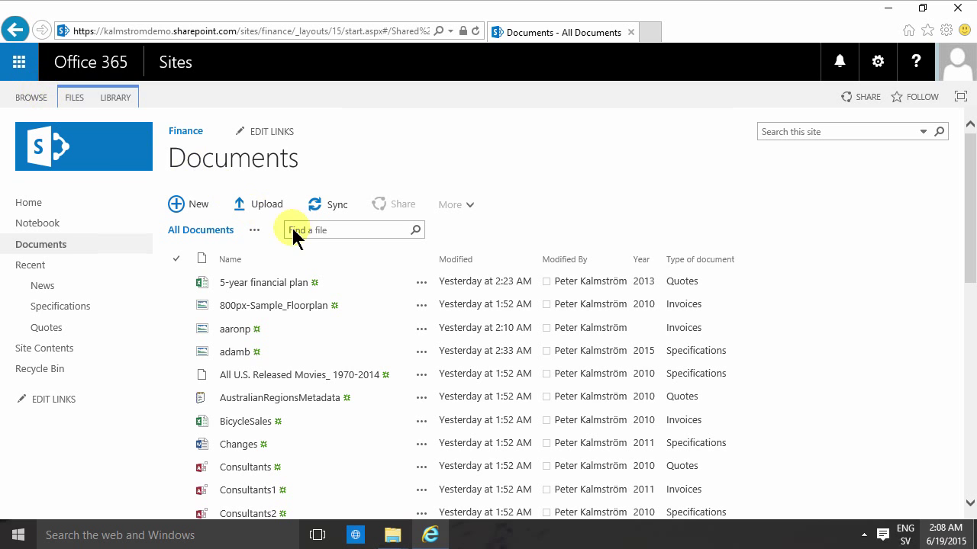
Step: Open the library's view options menu, then close it again
{"action": "left_click", "coordinate": [252, 229]}
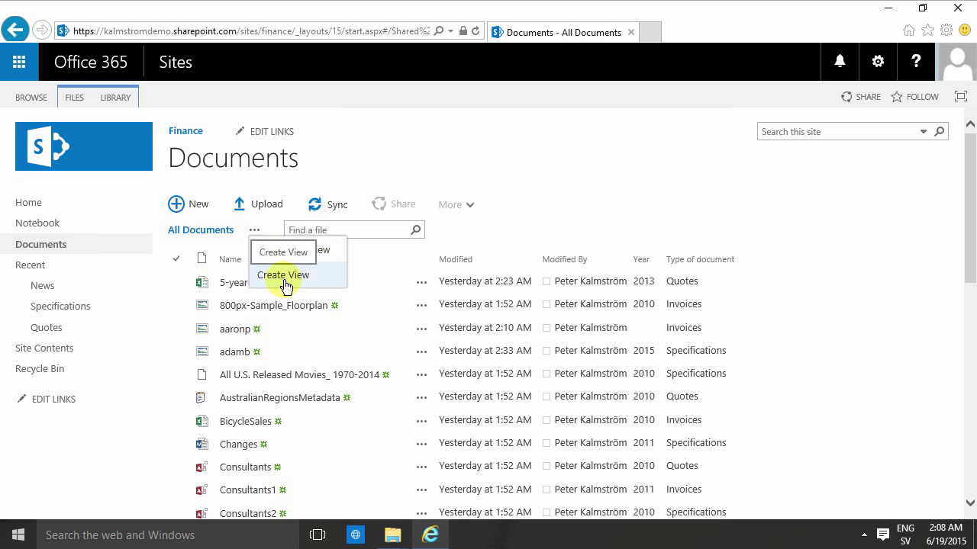
{"action": "left_click", "coordinate": [750, 240]}
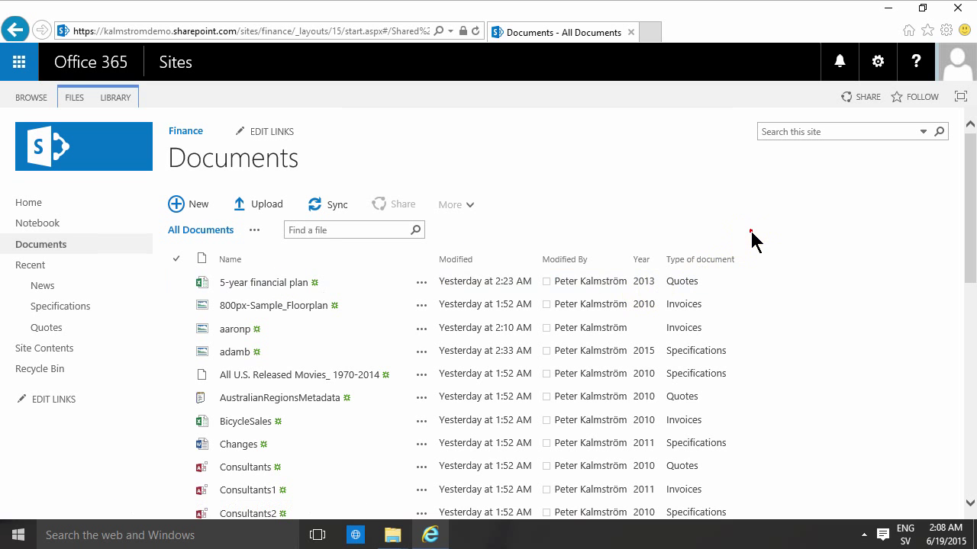
{"action": "scroll", "coordinate": [649, 371], "scroll_direction": "down", "scroll_amount": 1}
{"action": "scroll", "coordinate": [647, 331], "scroll_direction": "up", "scroll_amount": 1}
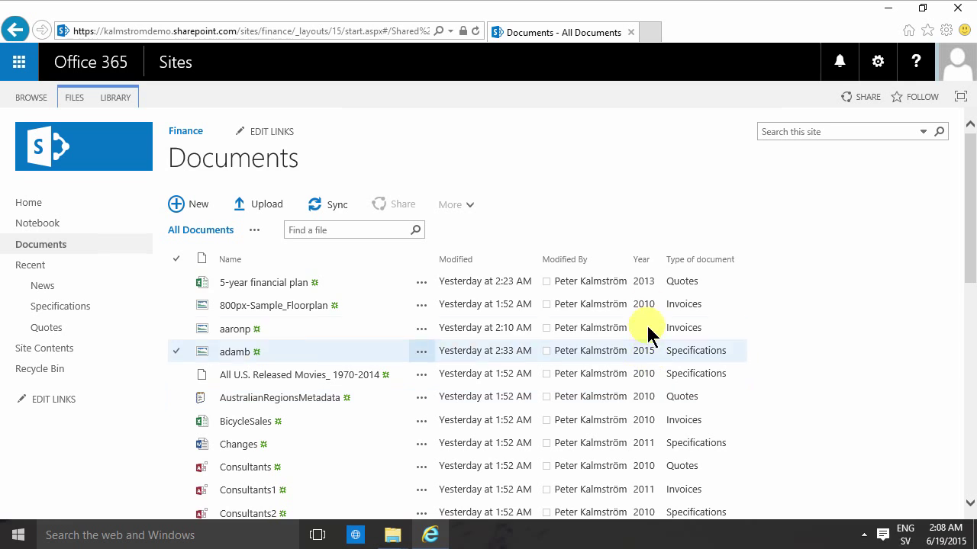
Step: Filter the Documents list to Year 2010 and the Quotes document type
{"action": "left_click", "coordinate": [655, 260]}
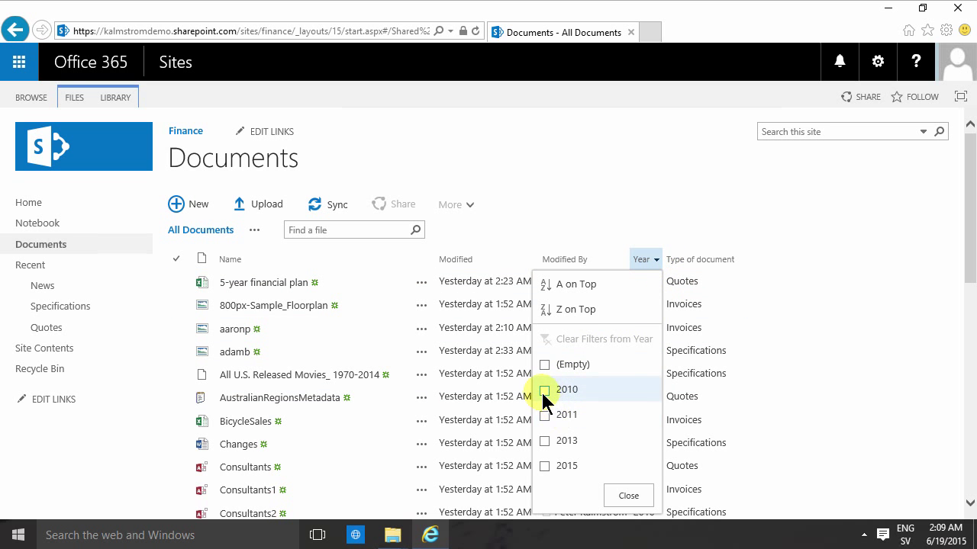
{"action": "left_click", "coordinate": [555, 393]}
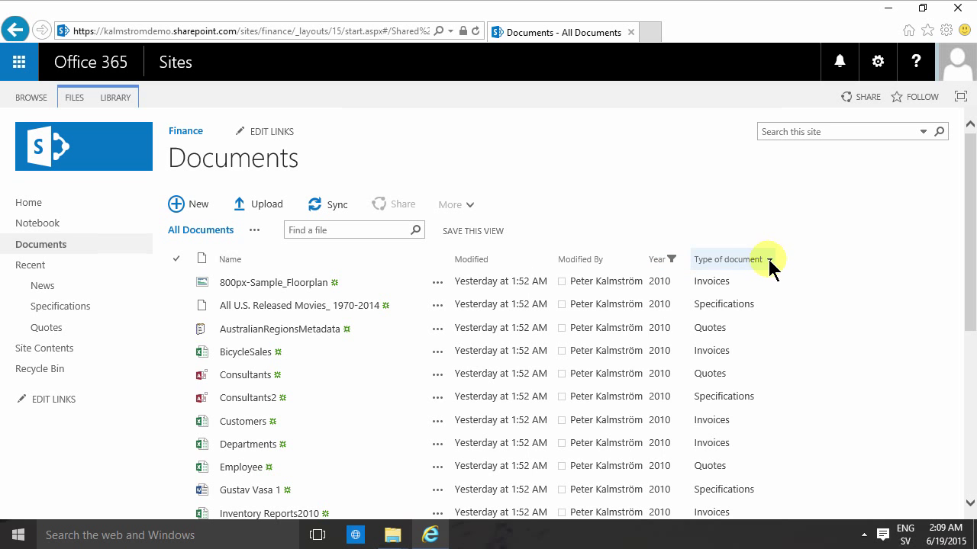
{"action": "left_click", "coordinate": [765, 260]}
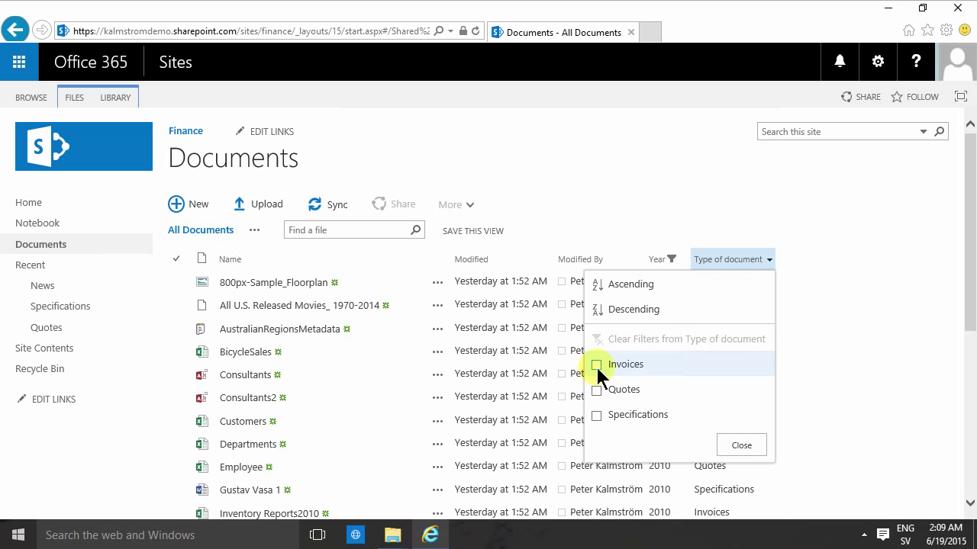
{"action": "left_click", "coordinate": [596, 390]}
{"action": "left_click", "coordinate": [740, 445]}
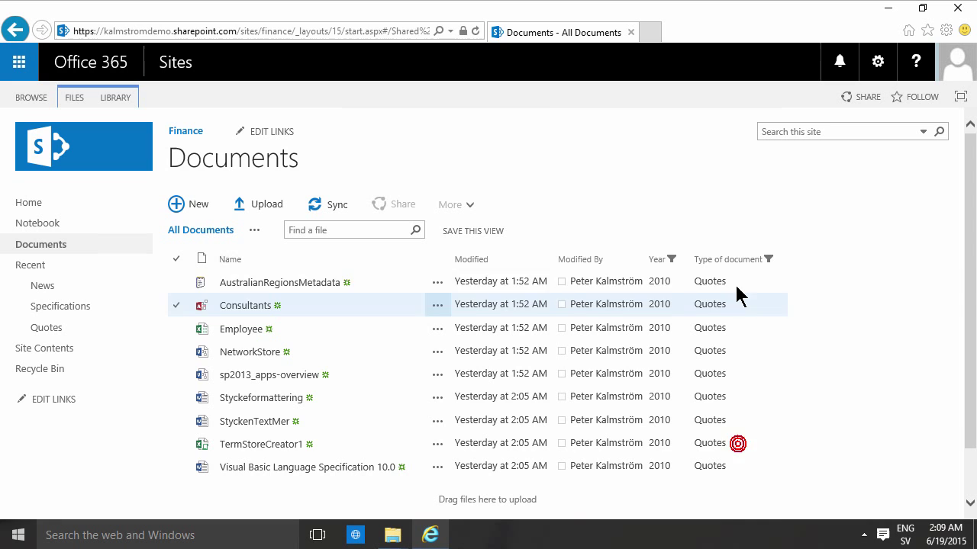
Step: Clear the Year and Quotes filters so all documents show again
{"action": "left_click", "coordinate": [682, 259]}
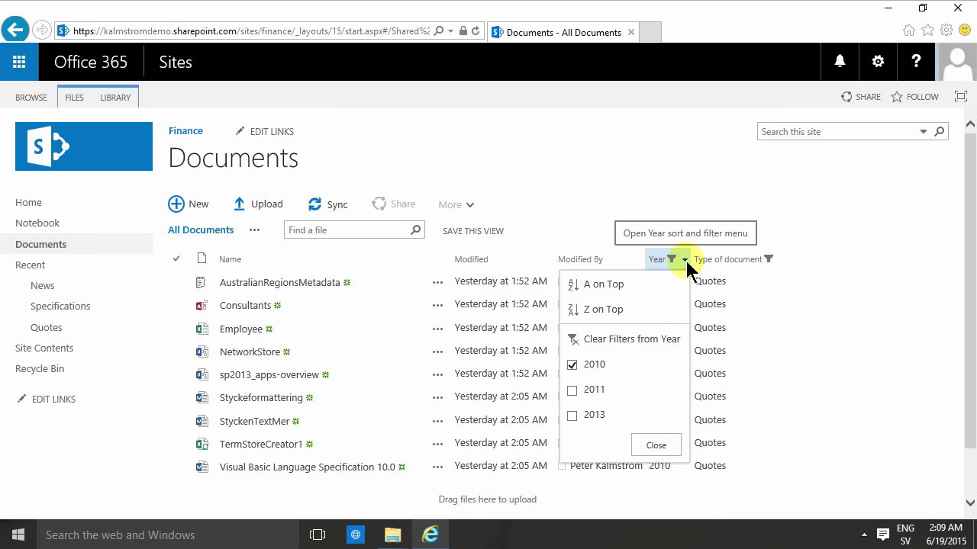
{"action": "left_click", "coordinate": [614, 340]}
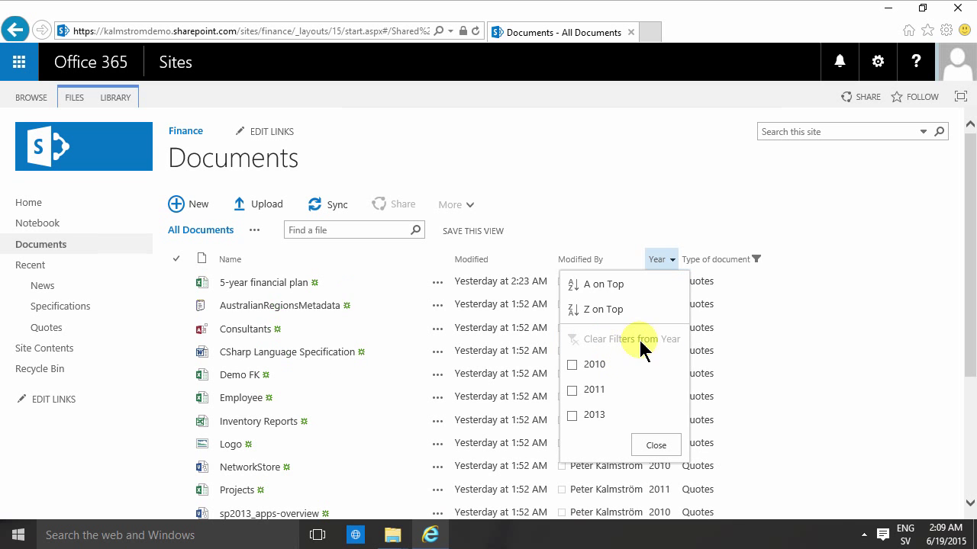
{"action": "left_click", "coordinate": [794, 258]}
{"action": "left_click", "coordinate": [769, 260]}
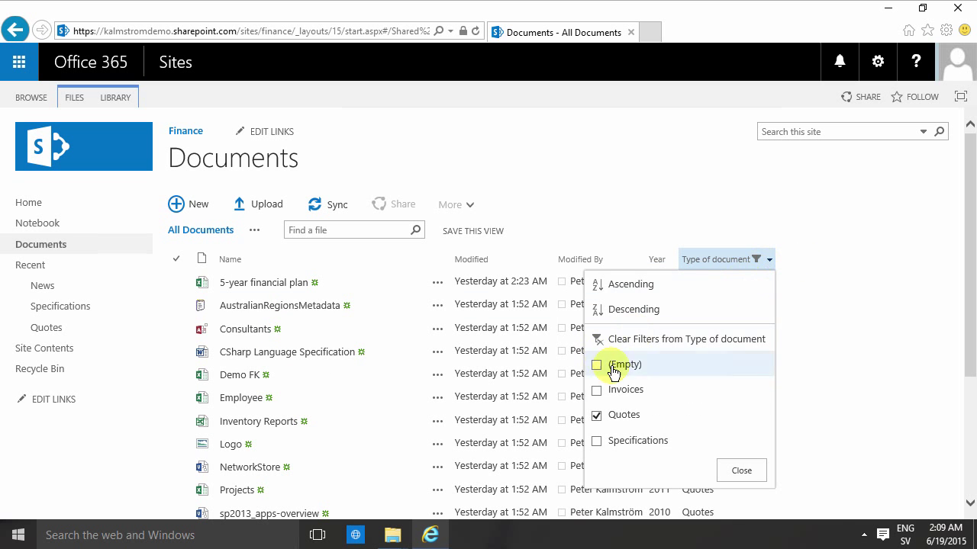
{"action": "left_click", "coordinate": [616, 412]}
{"action": "left_click", "coordinate": [843, 296]}
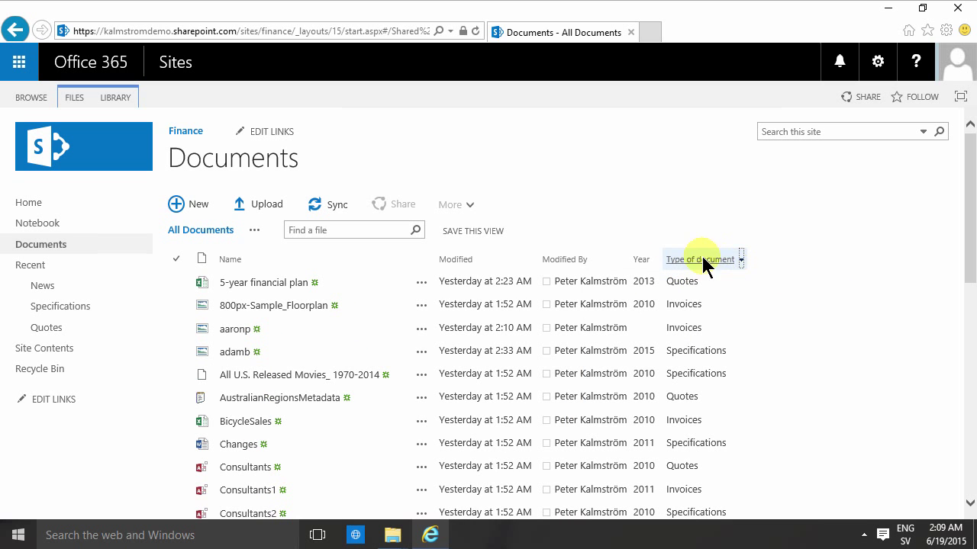
{"action": "left_click", "coordinate": [695, 306]}
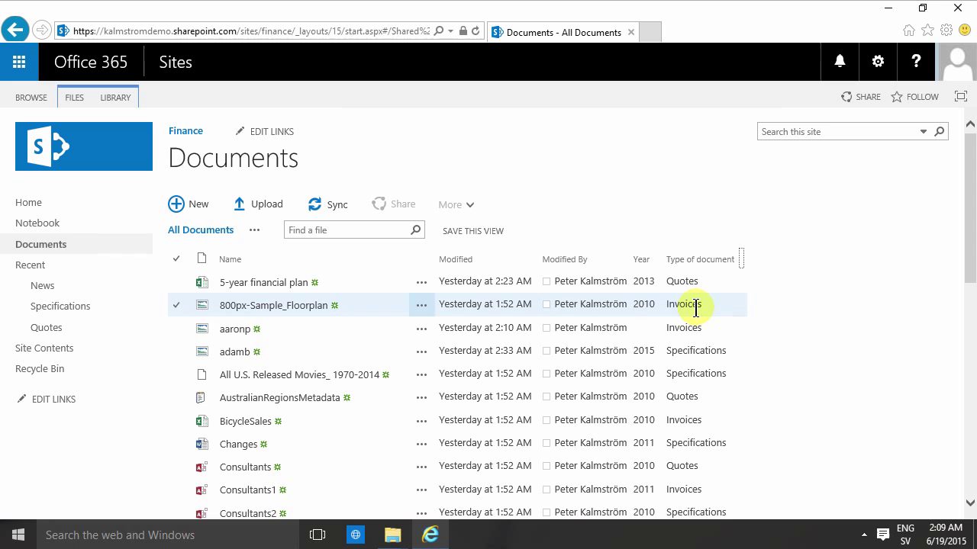
{"action": "left_click", "coordinate": [695, 305]}
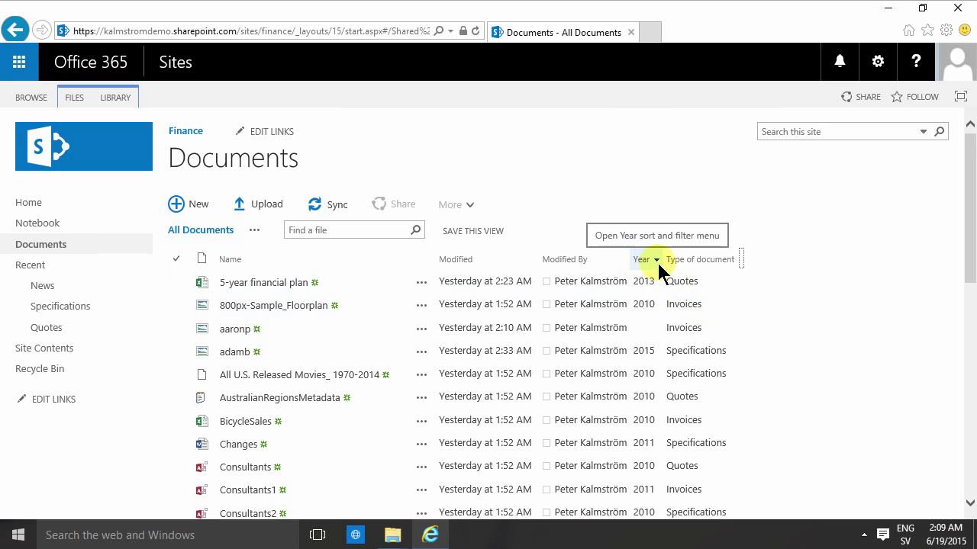
Step: Go to the Documents library settings and start a new view under Views
{"action": "left_click", "coordinate": [255, 232]}
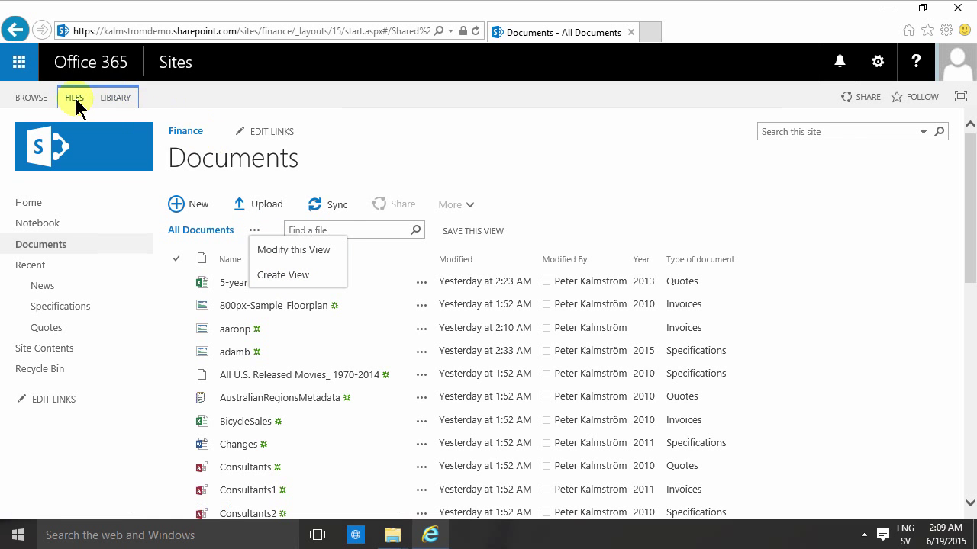
{"action": "left_click", "coordinate": [111, 106]}
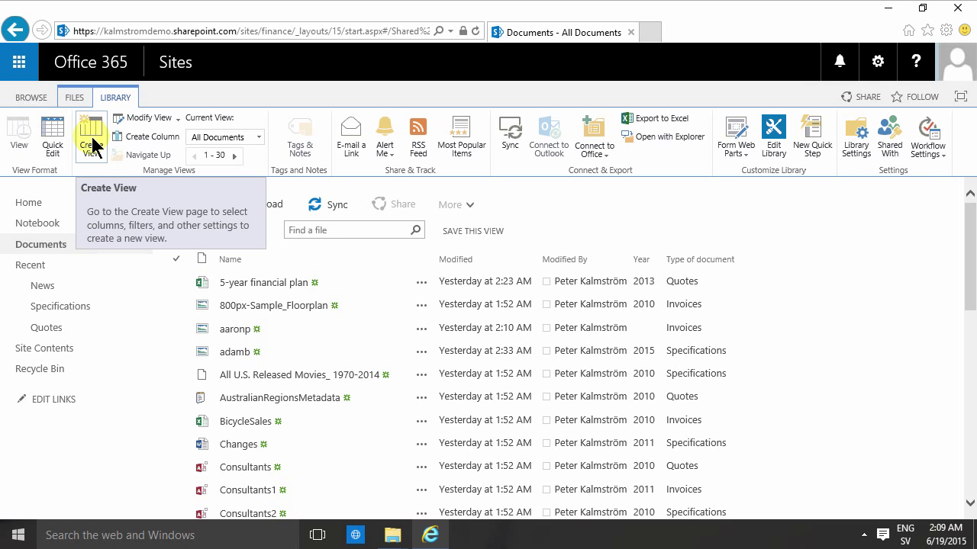
{"action": "left_click", "coordinate": [852, 144]}
{"action": "scroll", "coordinate": [680, 315], "scroll_direction": "down", "scroll_amount": 2}
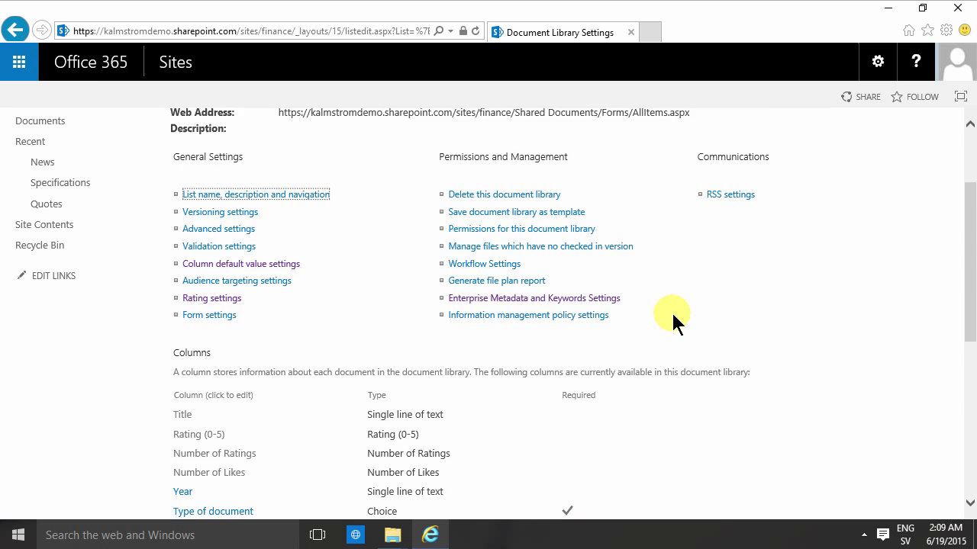
{"action": "scroll", "coordinate": [671, 313], "scroll_direction": "up", "scroll_amount": 2}
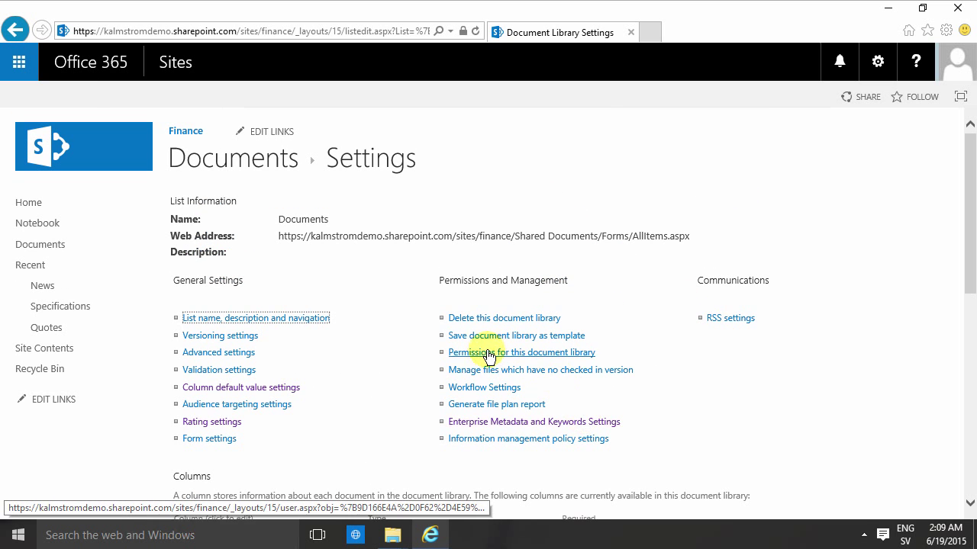
{"action": "scroll", "coordinate": [485, 352], "scroll_direction": "down", "scroll_amount": 7}
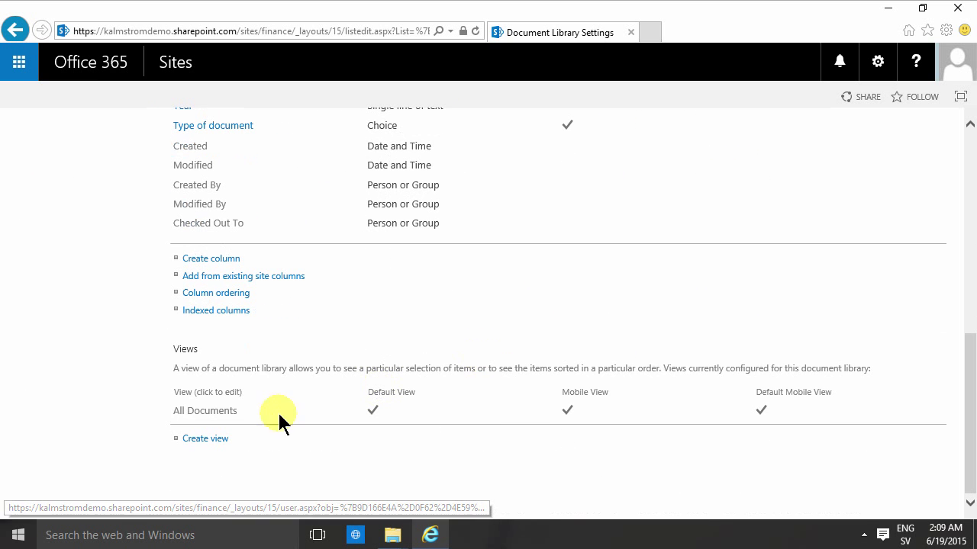
{"action": "left_click", "coordinate": [205, 439]}
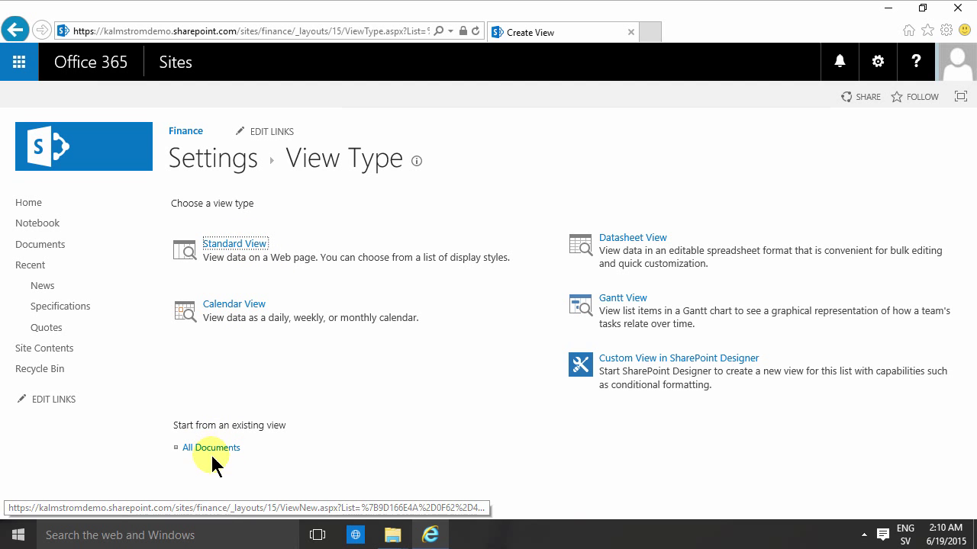
Step: Choose the Standard View type and review the Tabular View, Group By and Totals sections
{"action": "left_click", "coordinate": [244, 246]}
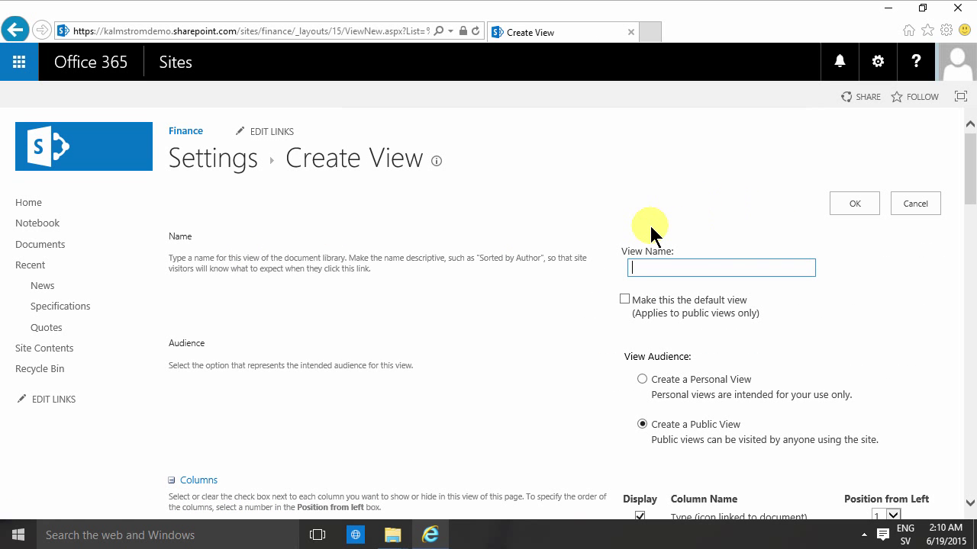
{"action": "left_click_drag", "start_coordinate": [971, 148], "coordinate": [958, 430]}
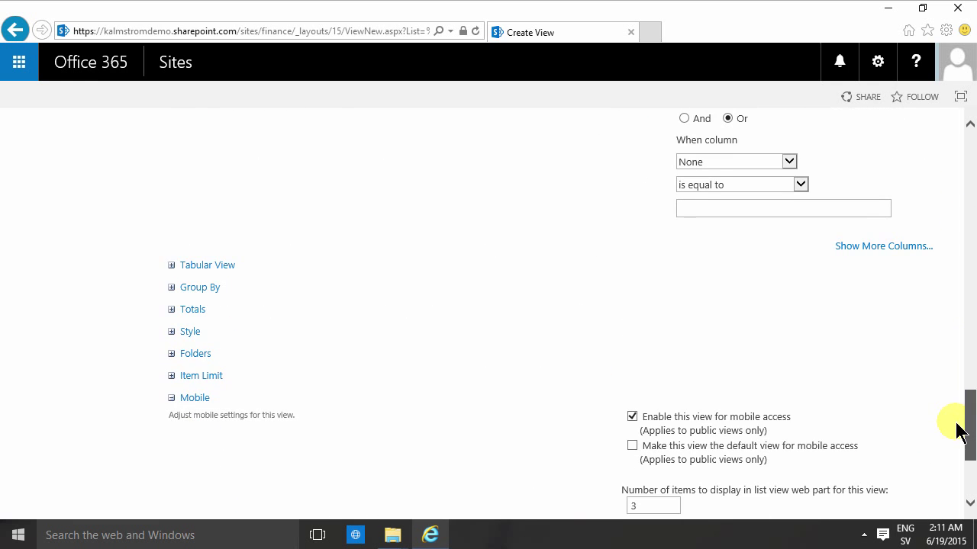
{"action": "left_click", "coordinate": [175, 267]}
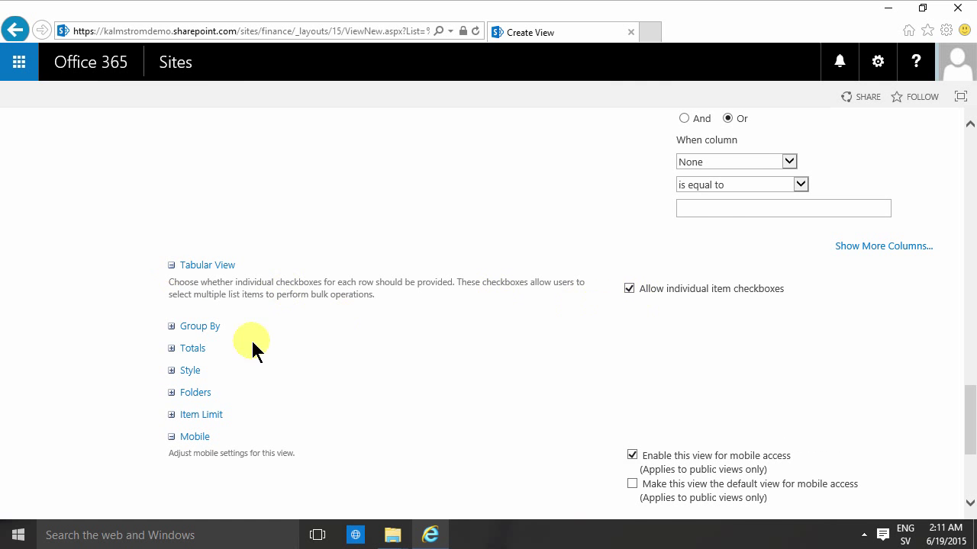
{"action": "left_click", "coordinate": [171, 327]}
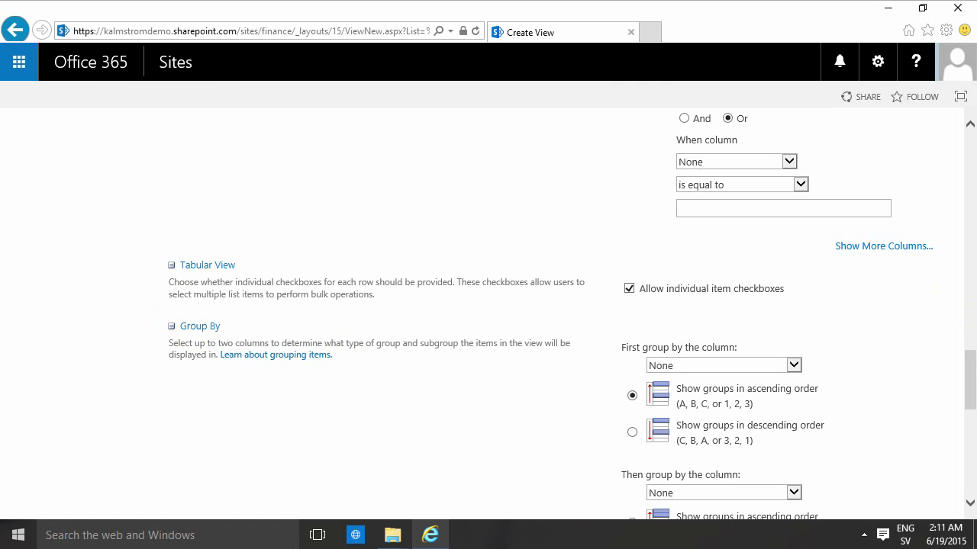
{"action": "scroll", "coordinate": [489, 313], "scroll_direction": "down", "scroll_amount": 3}
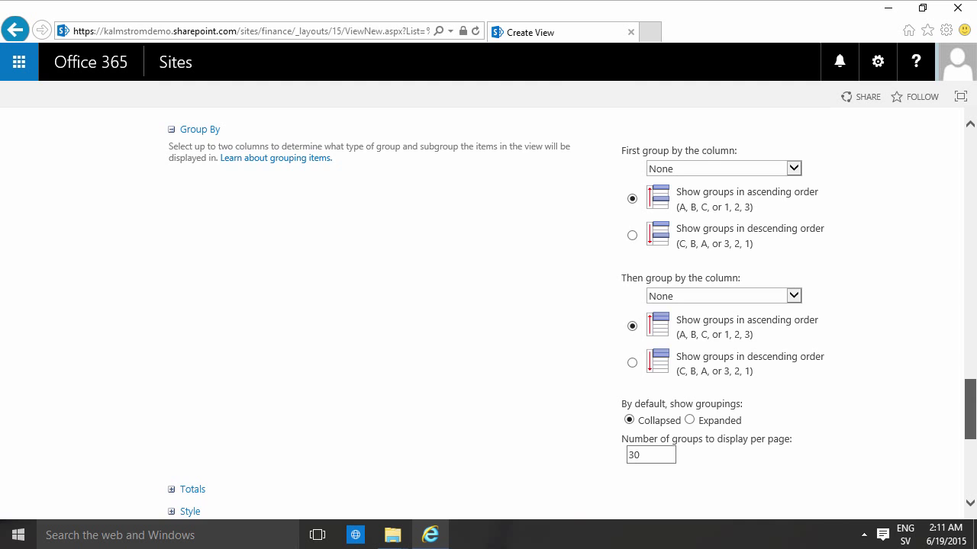
{"action": "scroll", "coordinate": [966, 420], "scroll_direction": "down", "scroll_amount": 2}
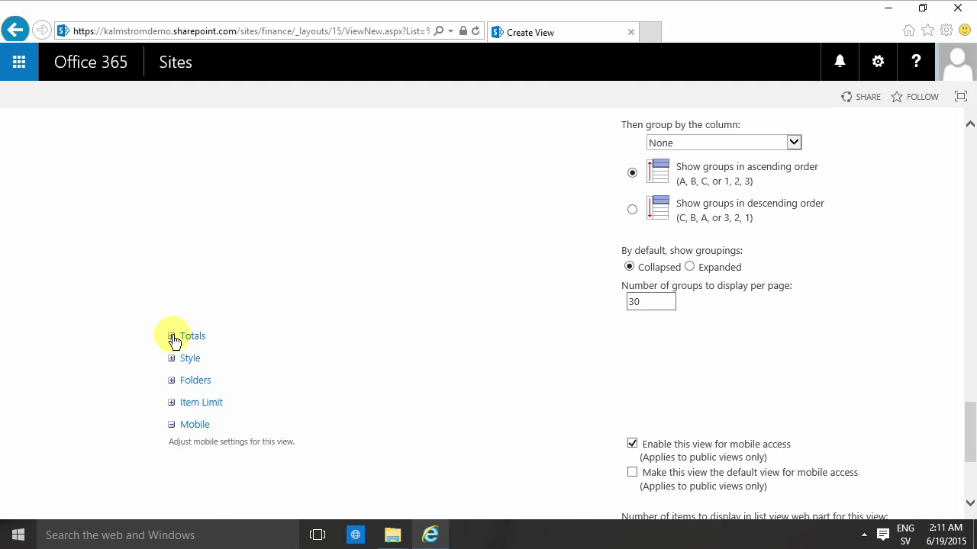
{"action": "left_click", "coordinate": [172, 336]}
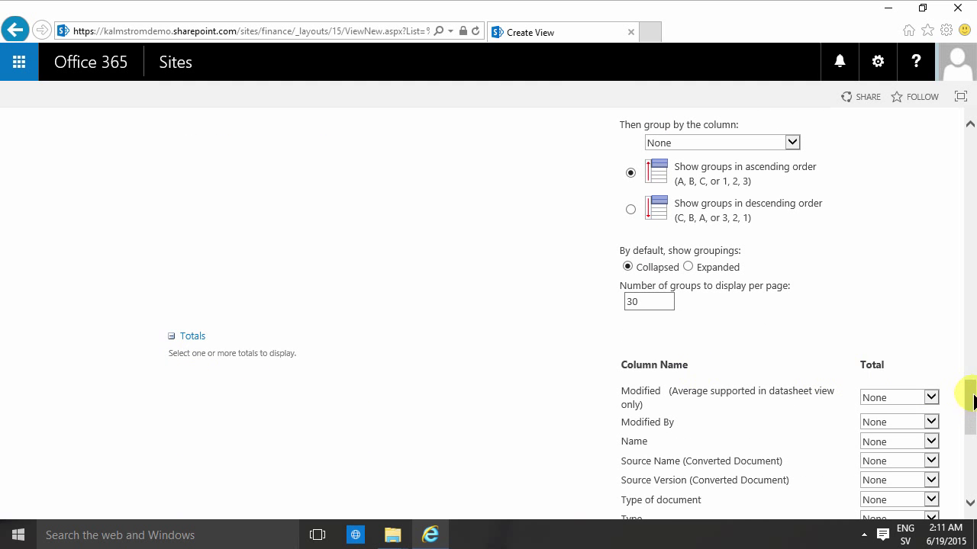
{"action": "scroll", "coordinate": [969, 402], "scroll_direction": "down", "scroll_amount": 3}
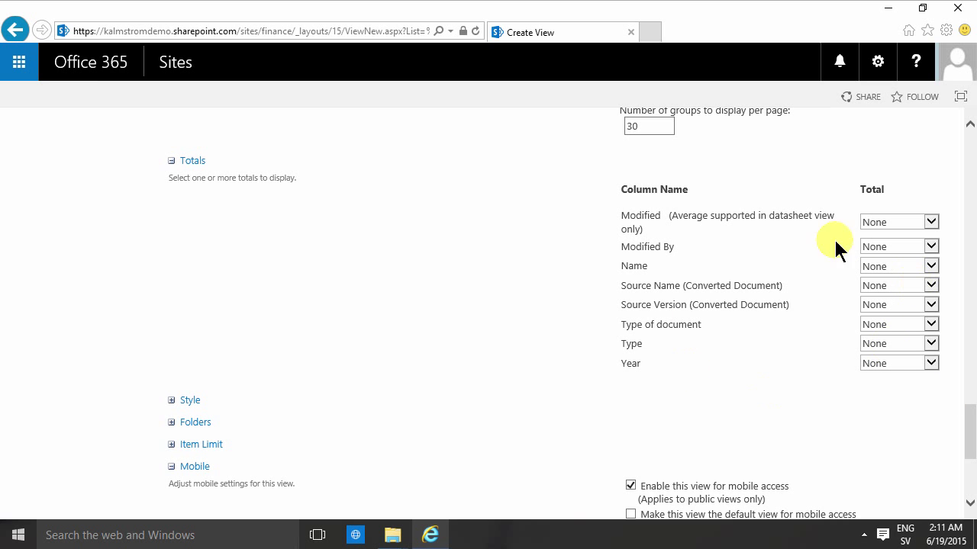
Step: Review the Style, Folders and Item Limit sections at their defaults, then return to the top
{"action": "left_click", "coordinate": [172, 399]}
{"action": "scroll", "coordinate": [969, 399], "scroll_direction": "down", "scroll_amount": 3}
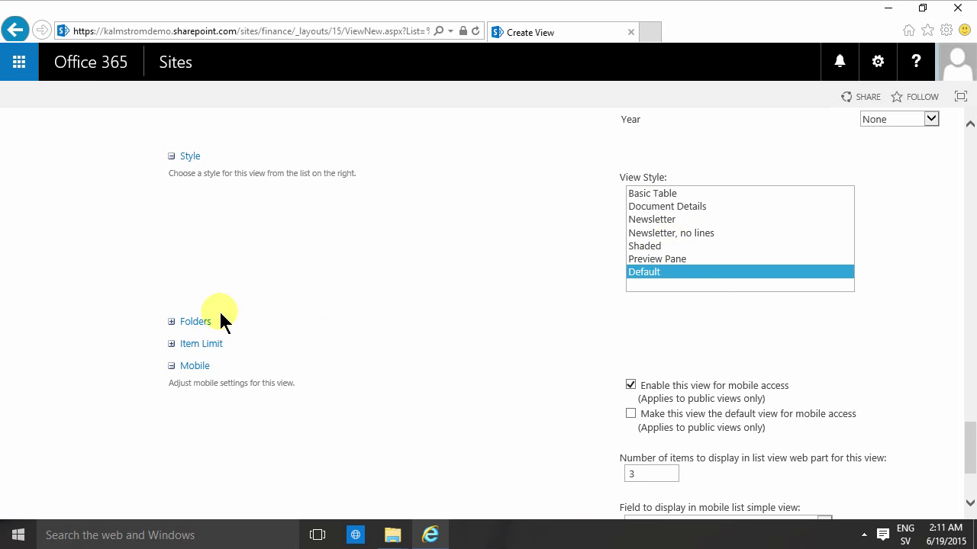
{"action": "left_click", "coordinate": [170, 322]}
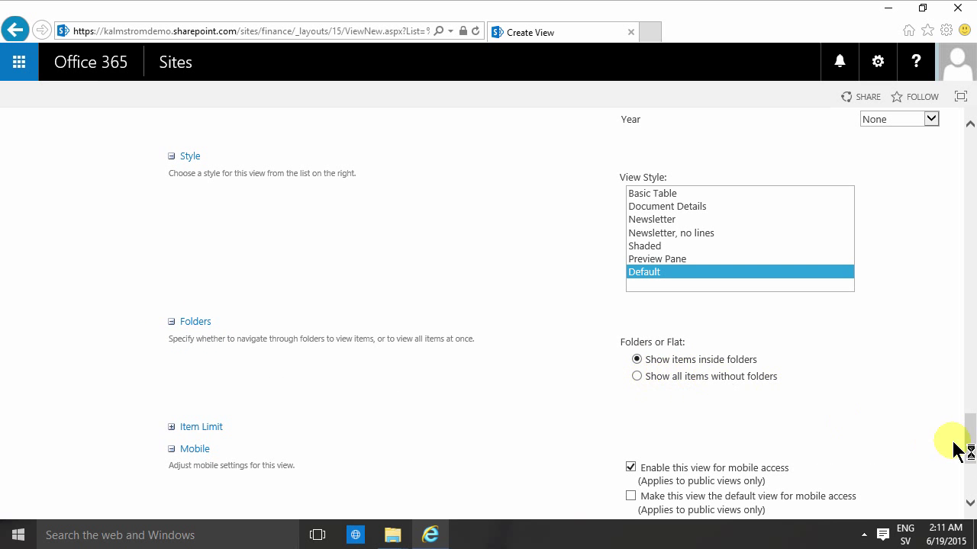
{"action": "left_click_drag", "start_coordinate": [971, 439], "coordinate": [972, 473]}
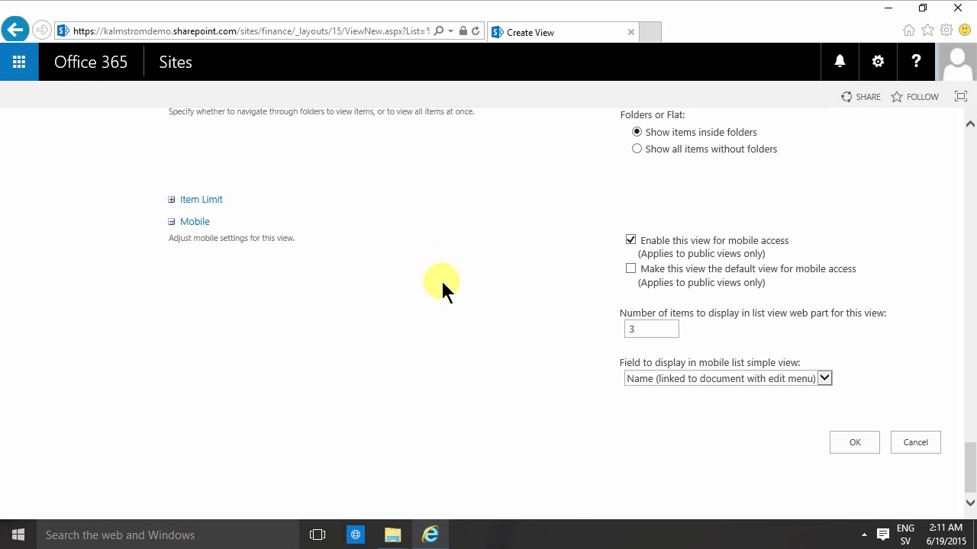
{"action": "scroll", "coordinate": [305, 294], "scroll_direction": "up", "scroll_amount": 1}
{"action": "left_click", "coordinate": [171, 263]}
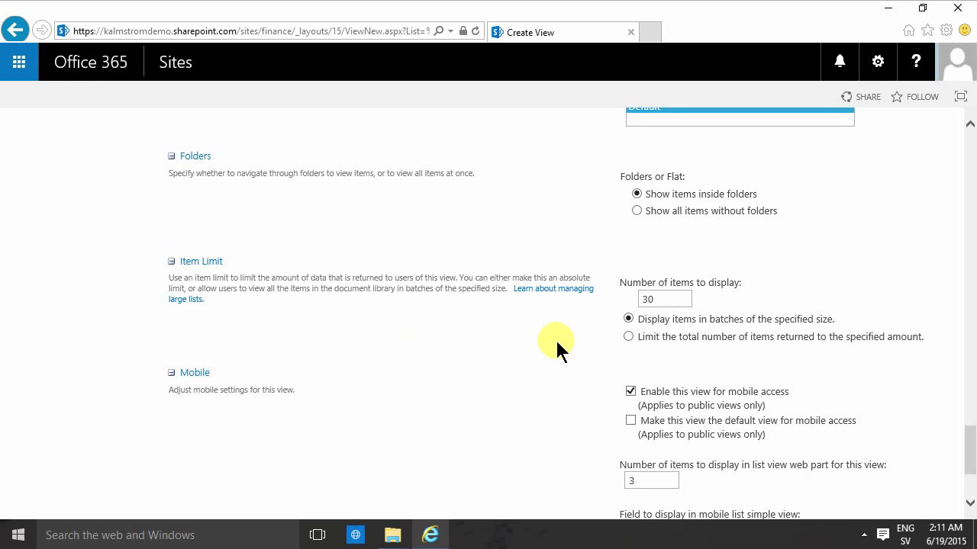
{"action": "left_click", "coordinate": [664, 301]}
{"action": "scroll", "coordinate": [709, 404], "scroll_direction": "down", "scroll_amount": 3}
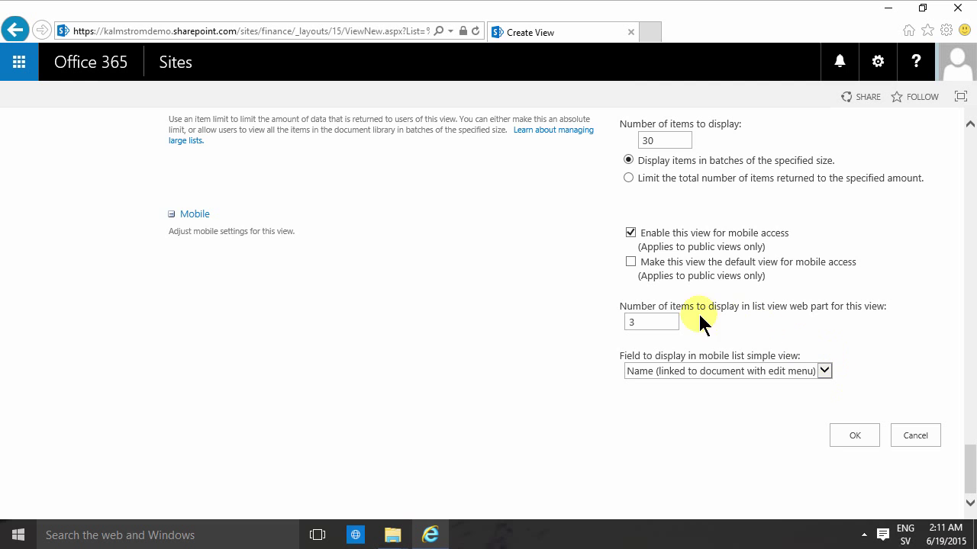
{"action": "scroll", "coordinate": [971, 462], "scroll_direction": "up", "scroll_amount": 2}
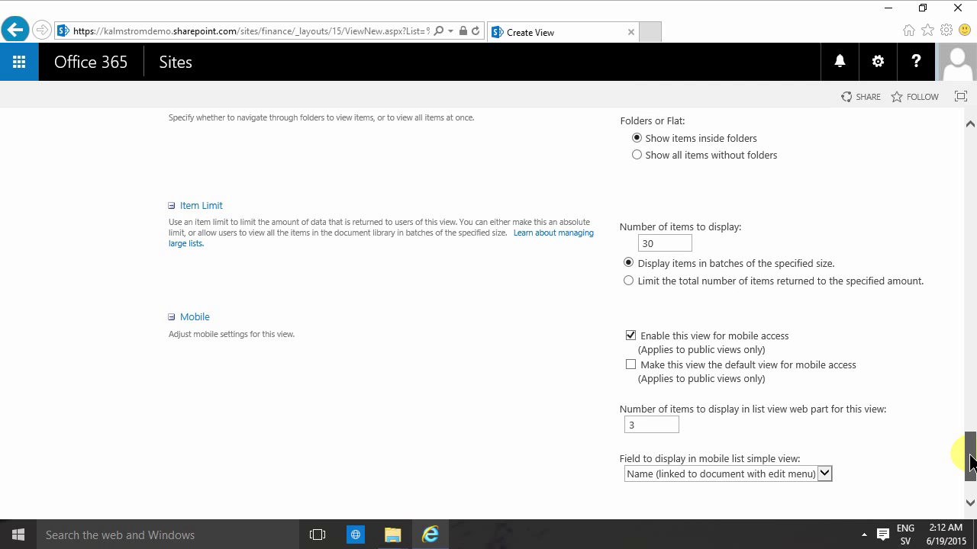
{"action": "left_click_drag", "start_coordinate": [970, 461], "coordinate": [971, 141]}
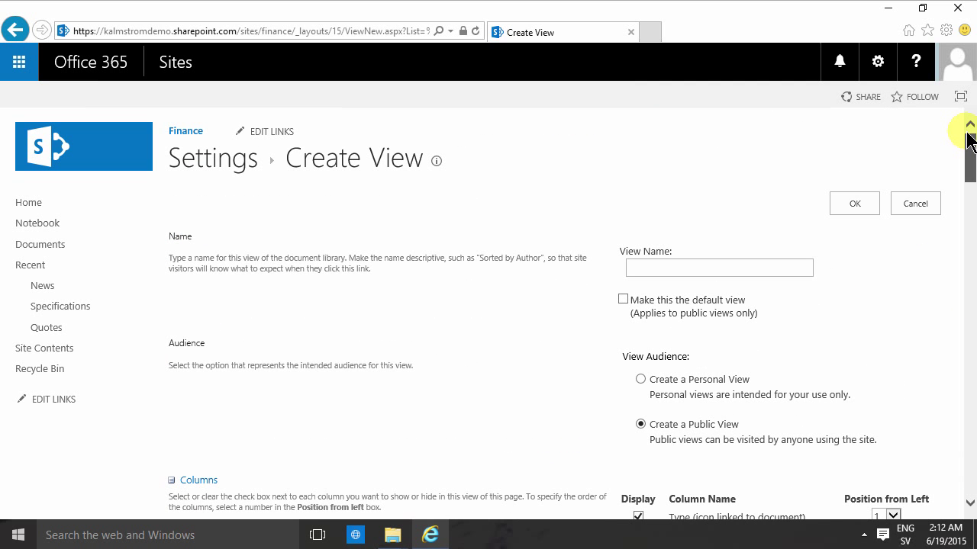
Step: Enter '2010' as the view name and filter to show items only when Year is equal to 2010
{"action": "left_click", "coordinate": [653, 265]}
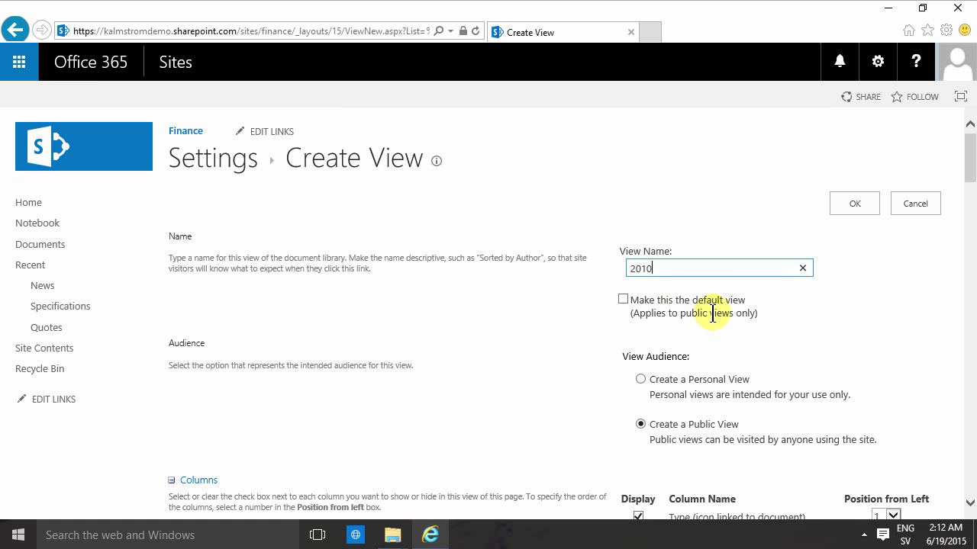
{"action": "scroll", "coordinate": [712, 315], "scroll_direction": "down", "scroll_amount": 8}
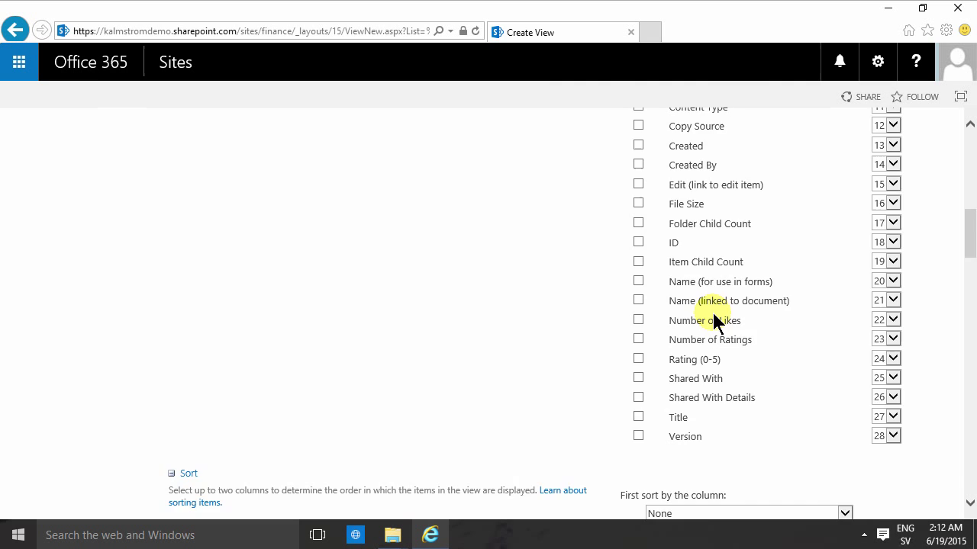
{"action": "scroll", "coordinate": [712, 314], "scroll_direction": "down", "scroll_amount": 6}
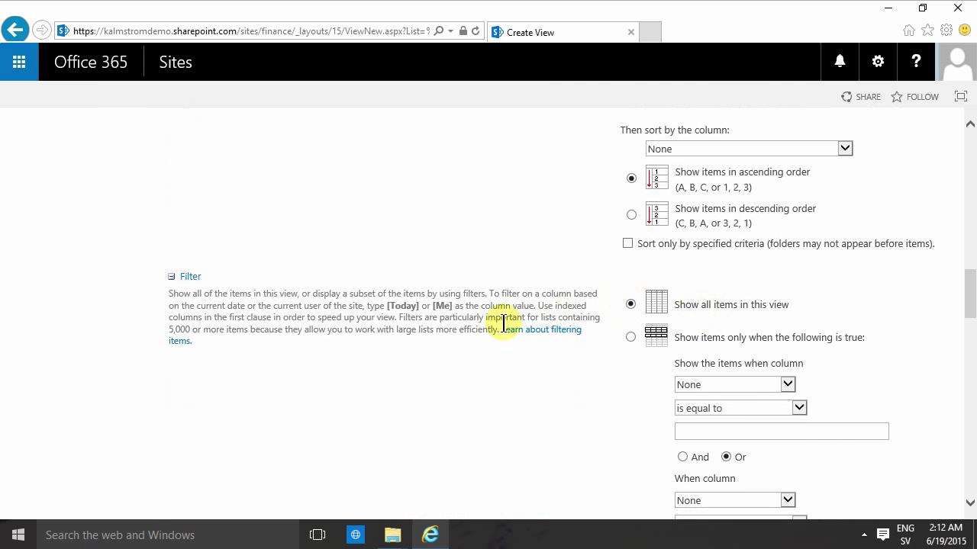
{"action": "left_click", "coordinate": [631, 337]}
{"action": "left_click", "coordinate": [787, 383]}
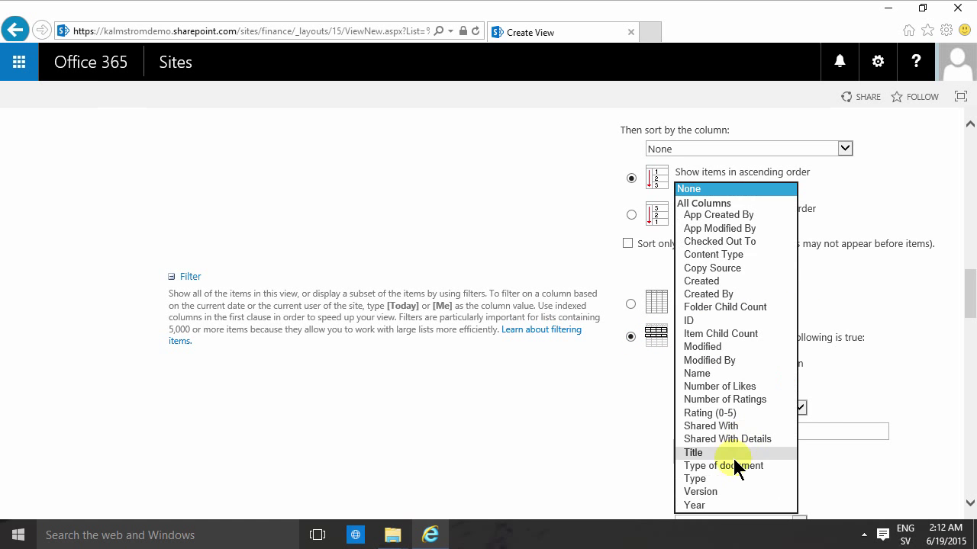
{"action": "left_click", "coordinate": [702, 505]}
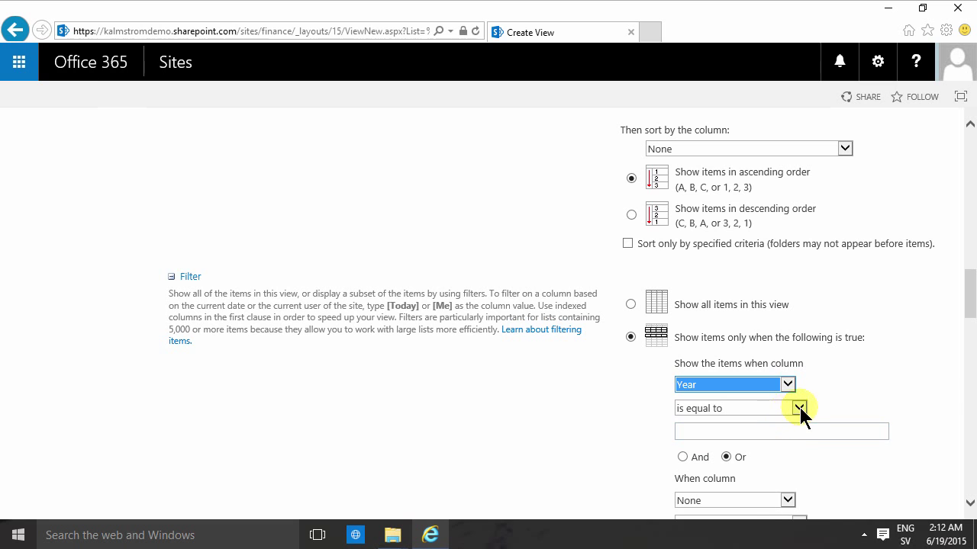
{"action": "left_click", "coordinate": [776, 433]}
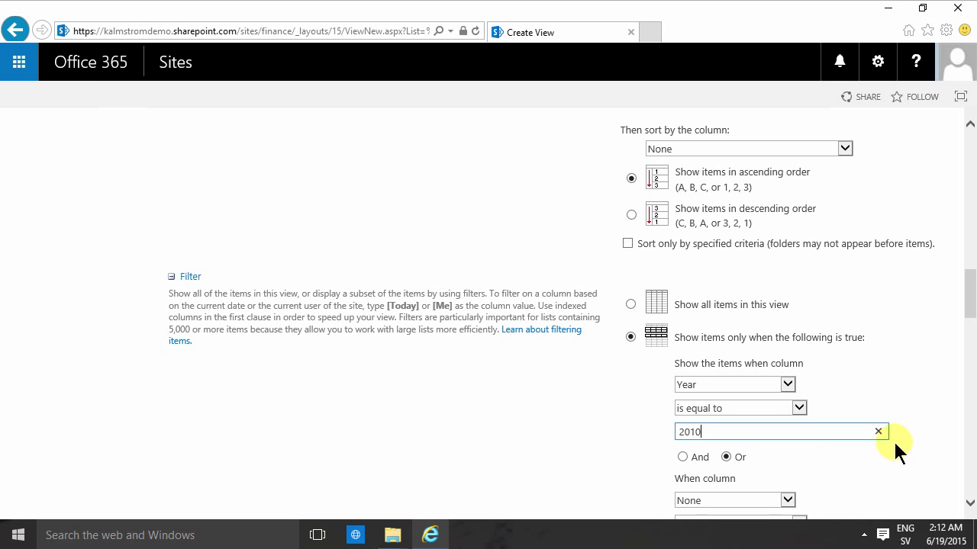
{"action": "scroll", "coordinate": [969, 299], "scroll_direction": "down", "scroll_amount": 3}
{"action": "left_click_drag", "start_coordinate": [971, 299], "coordinate": [963, 496]}
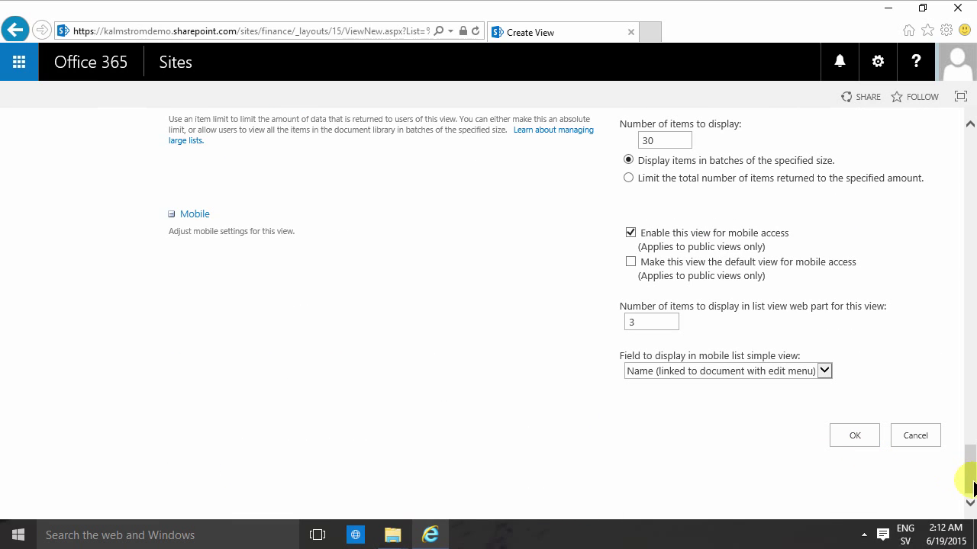
{"action": "left_click_drag", "start_coordinate": [973, 488], "coordinate": [973, 156]}
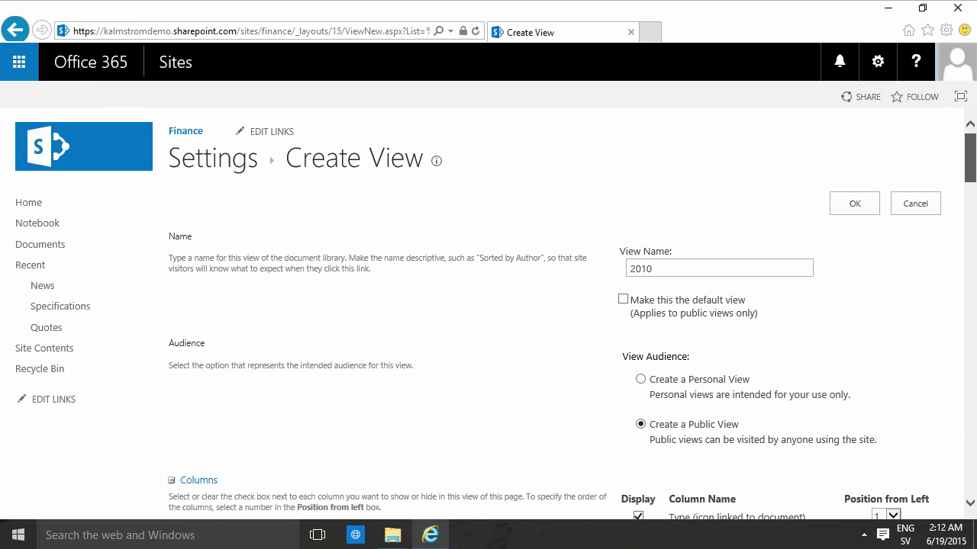
Step: Save the 2010 view and compare it with All Documents to confirm only 2010 items appear
{"action": "left_click", "coordinate": [854, 203]}
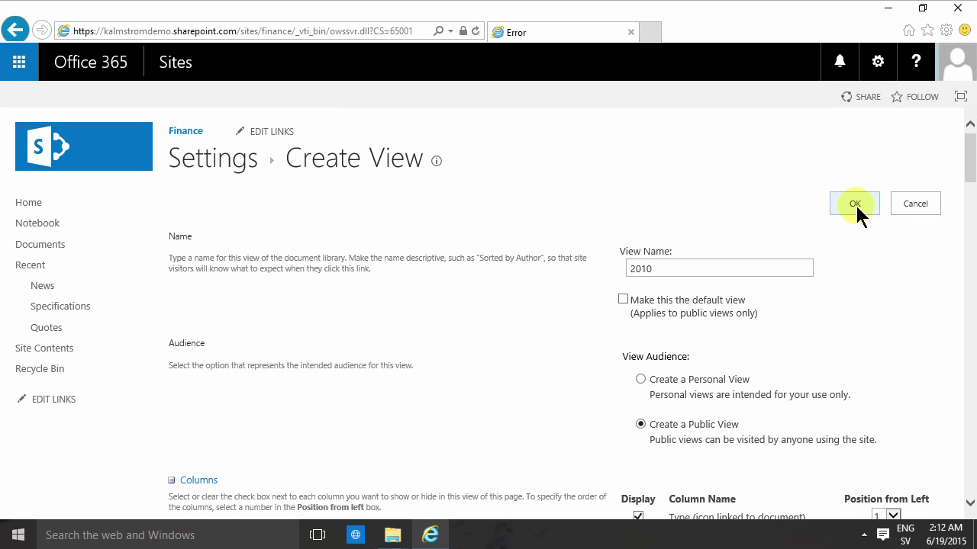
{"action": "left_click", "coordinate": [218, 231]}
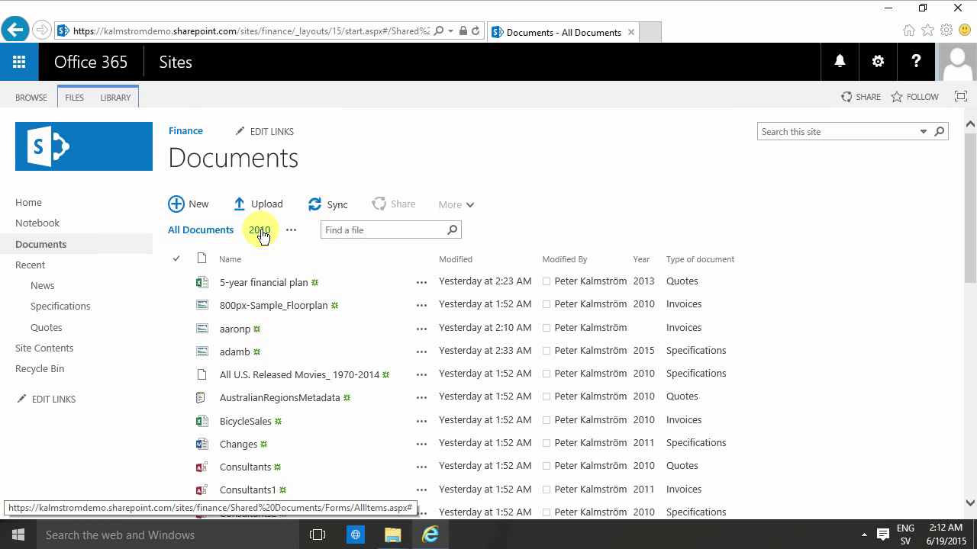
{"action": "left_click", "coordinate": [259, 231]}
{"action": "scroll", "coordinate": [717, 320], "scroll_direction": "down", "scroll_amount": 5}
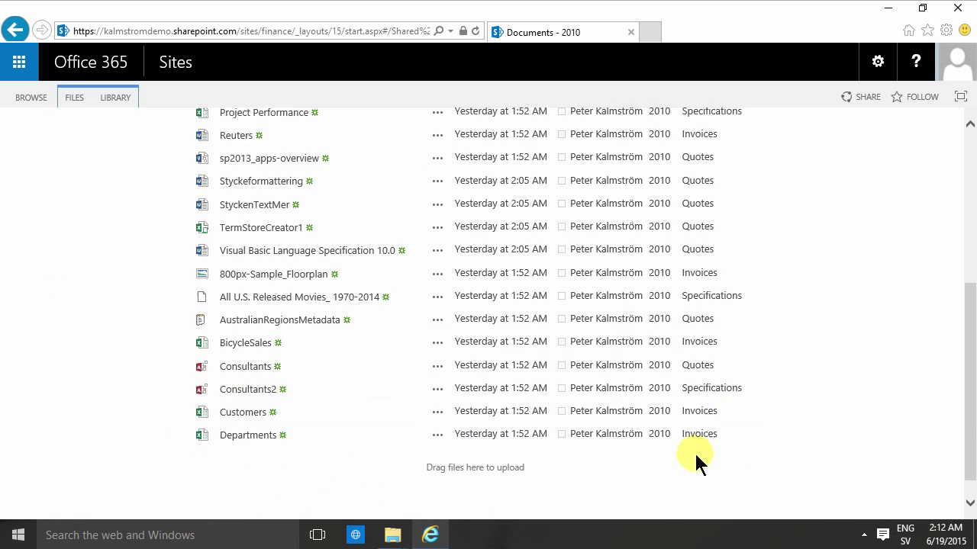
{"action": "scroll", "coordinate": [694, 454], "scroll_direction": "up", "scroll_amount": 5}
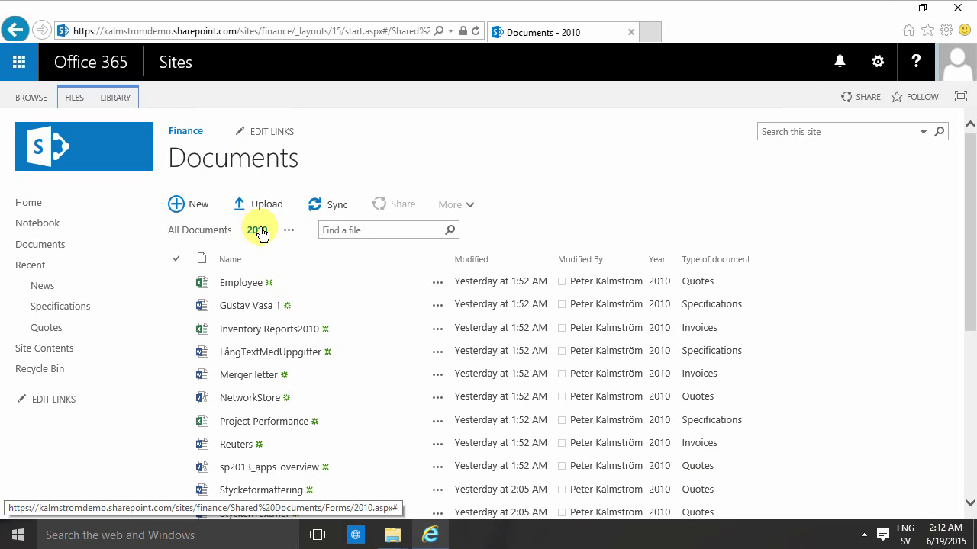
Step: Copy the 2010 view link's shortcut address
{"action": "right_click", "coordinate": [257, 231]}
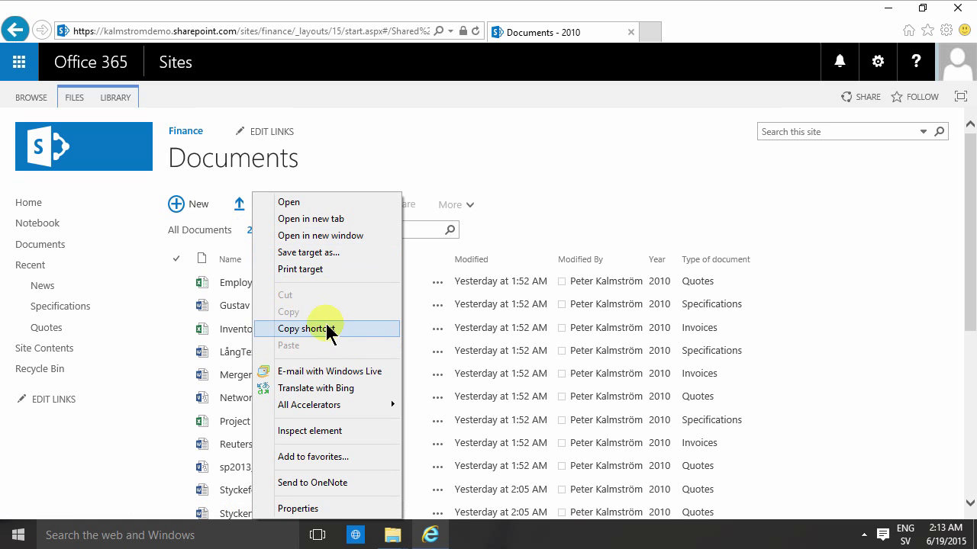
{"action": "right_click", "coordinate": [254, 230]}
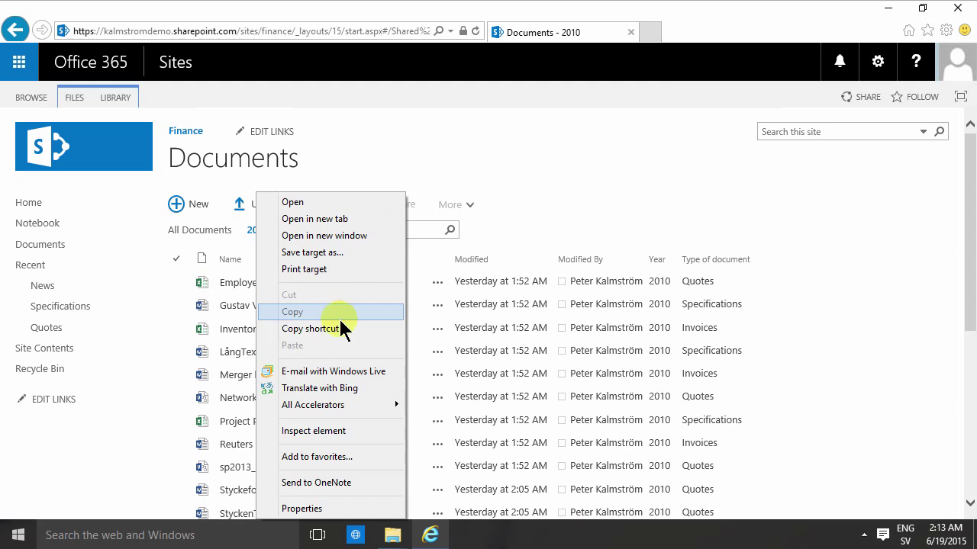
{"action": "left_click", "coordinate": [341, 328]}
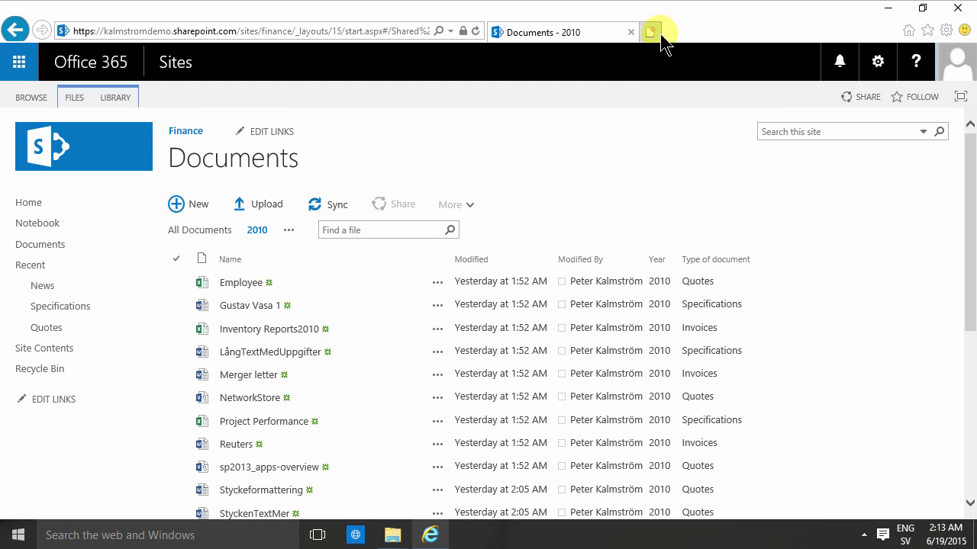
Step: Open the 2010 view in a new browser tab, then return to the original tab
{"action": "right_click", "coordinate": [260, 232]}
{"action": "left_click", "coordinate": [320, 218]}
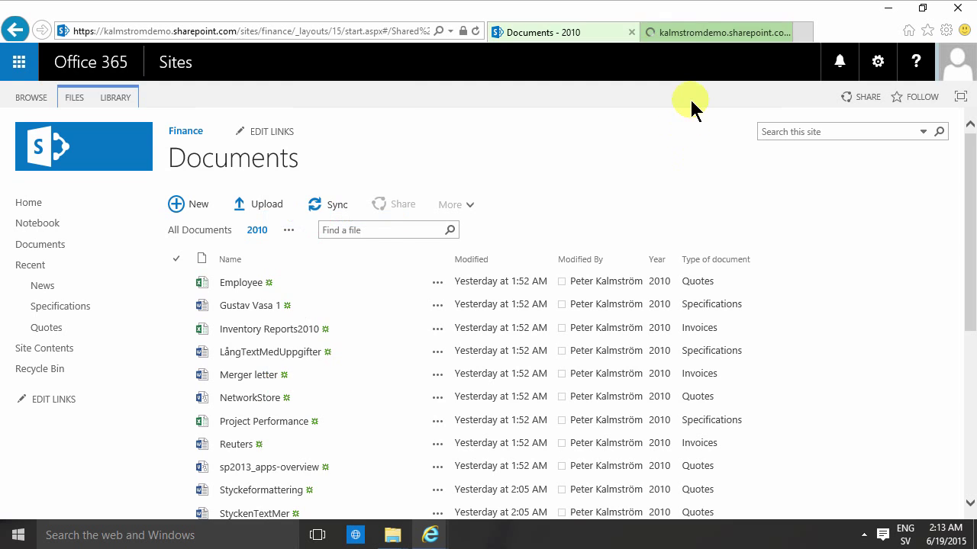
{"action": "left_click", "coordinate": [691, 32]}
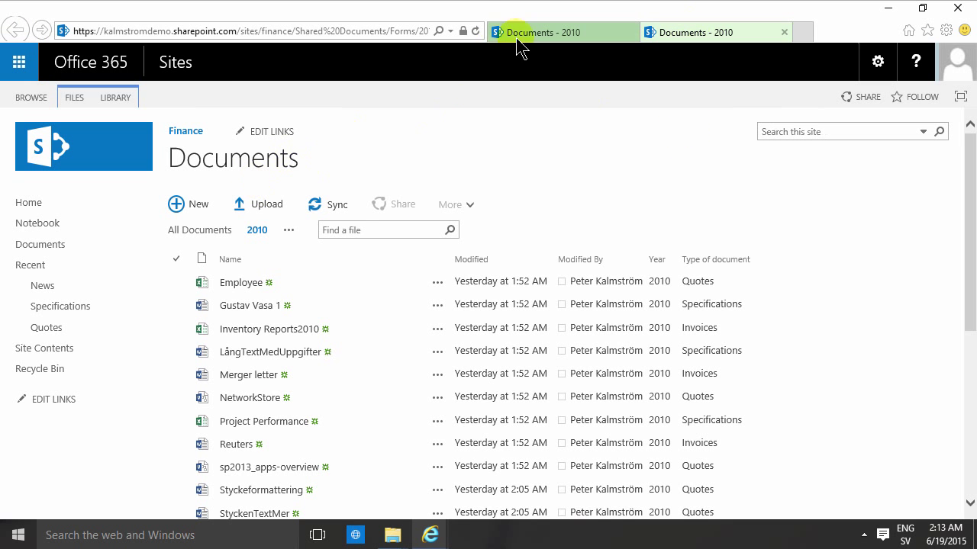
{"action": "left_click", "coordinate": [551, 37]}
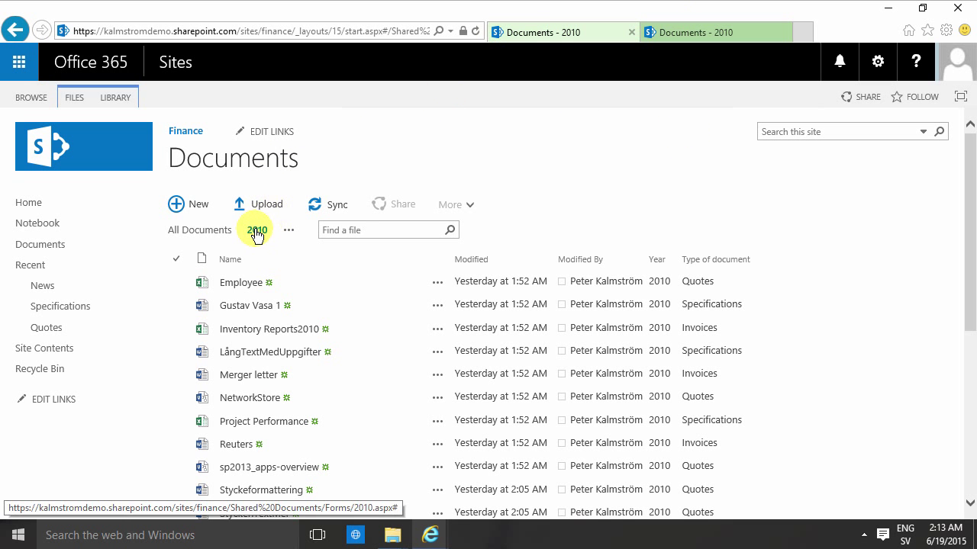